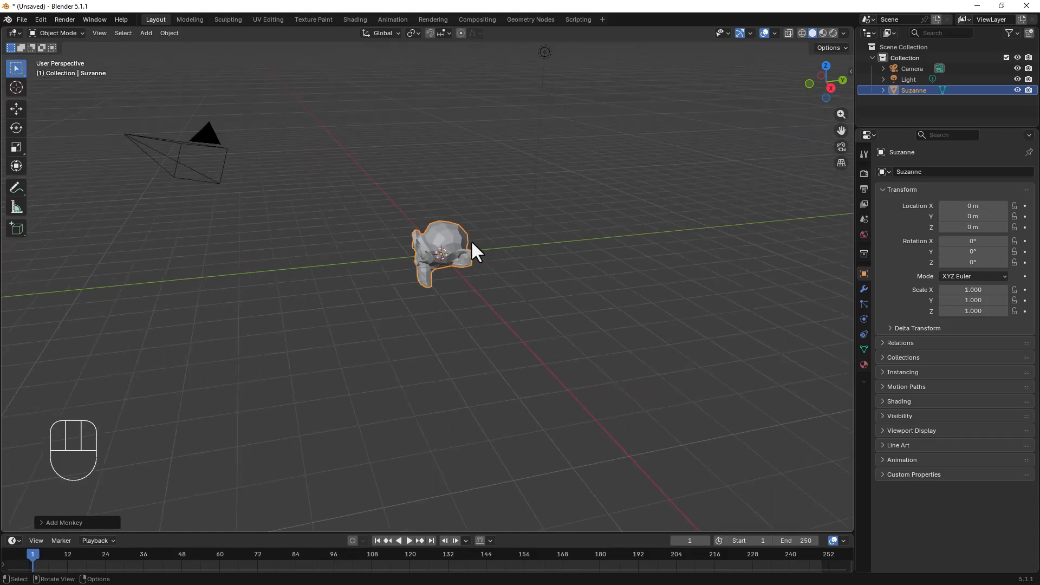
Add a Plain Axes empty at the world origin, inside the Suzanne monkey head.
left_click(375, 253)
middle_click_drag(383, 264, 476, 283)
scroll(488, 284, "up", 6)
middle_click_drag(743, 323, 487, 339, "shift")
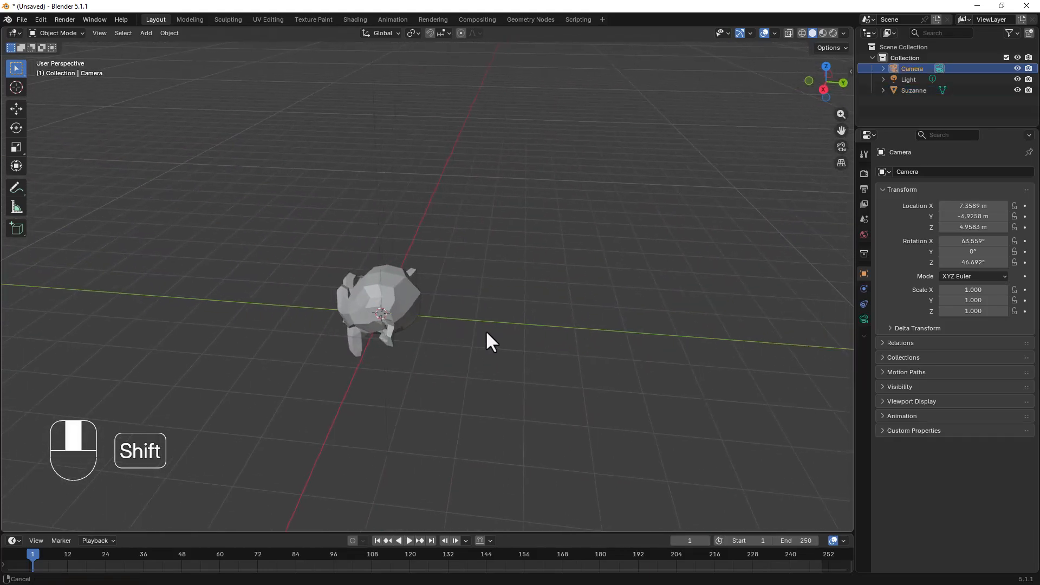
key("shift+a")
mouse_move(402, 341)
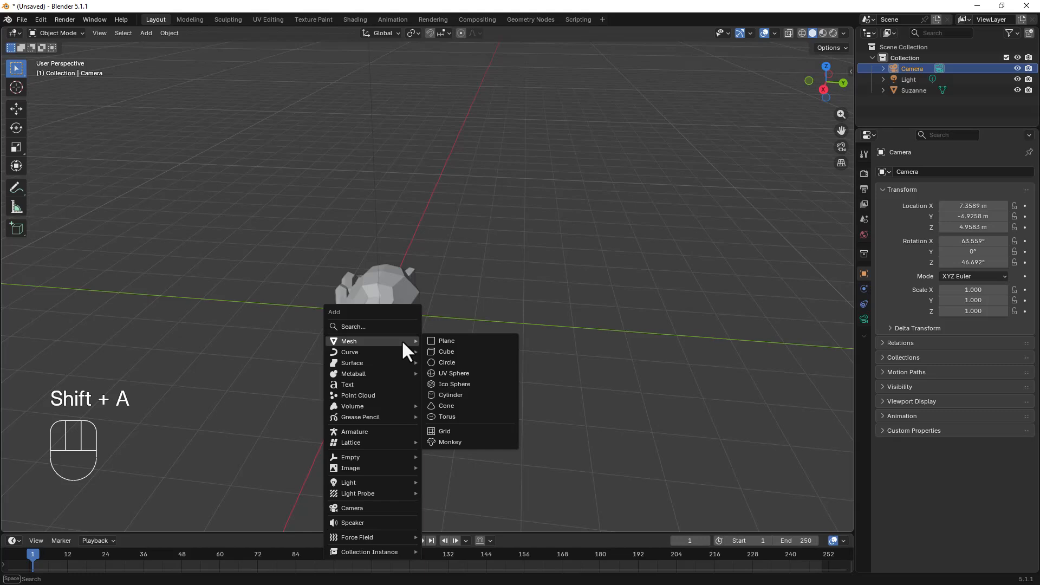
mouse_move(360, 456)
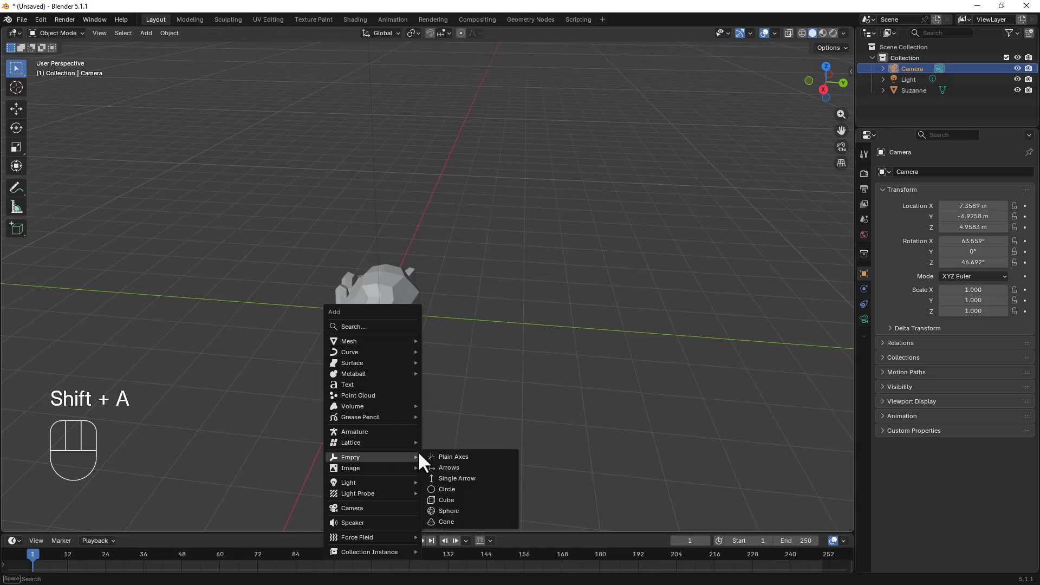
left_click(464, 457)
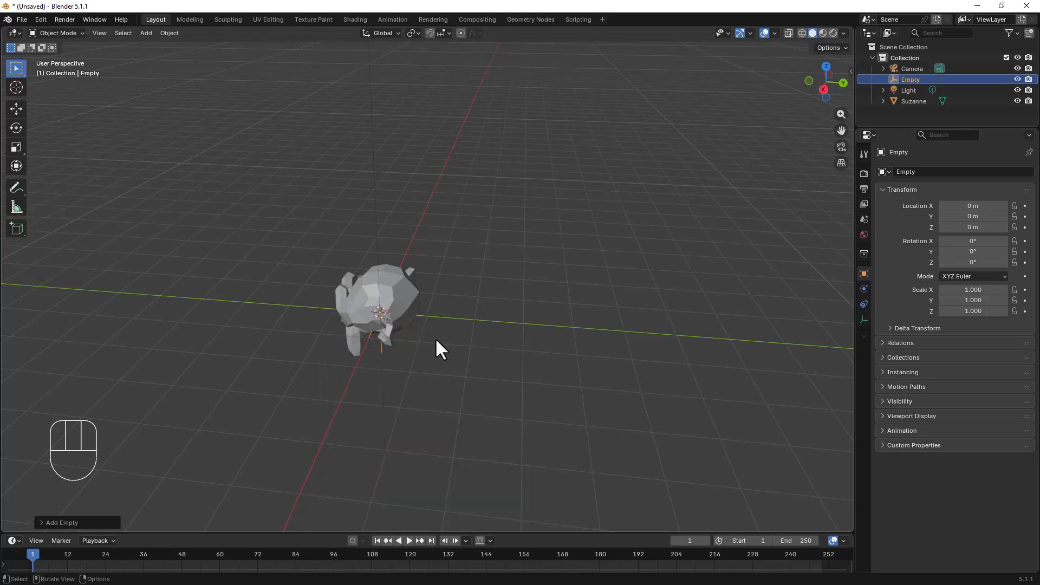
Scale the empty up uniformly to about 4.45 so its axes extend well beyond the monkey head.
key("s")
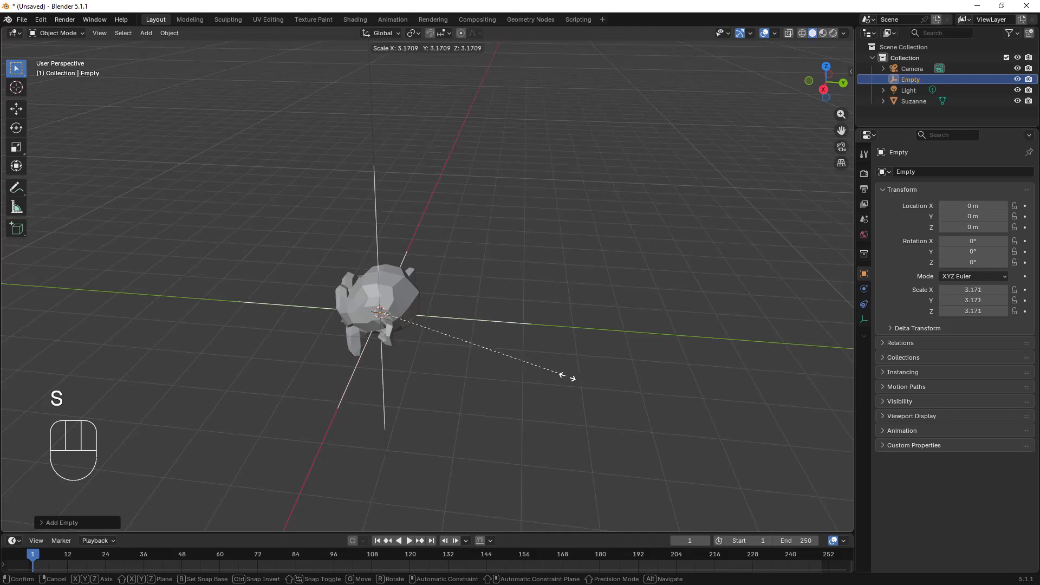
left_click(494, 340)
middle_click_drag(494, 340, 401, 305)
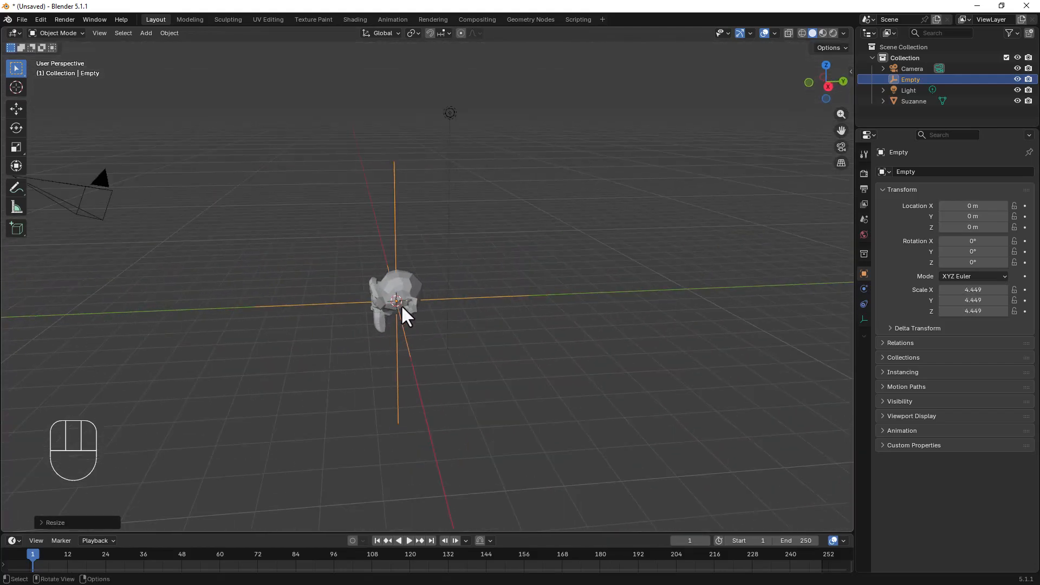
Try moving the empty in camera view to test how the unconstrained camera reacts, and cancel the move.
left_click(102, 181)
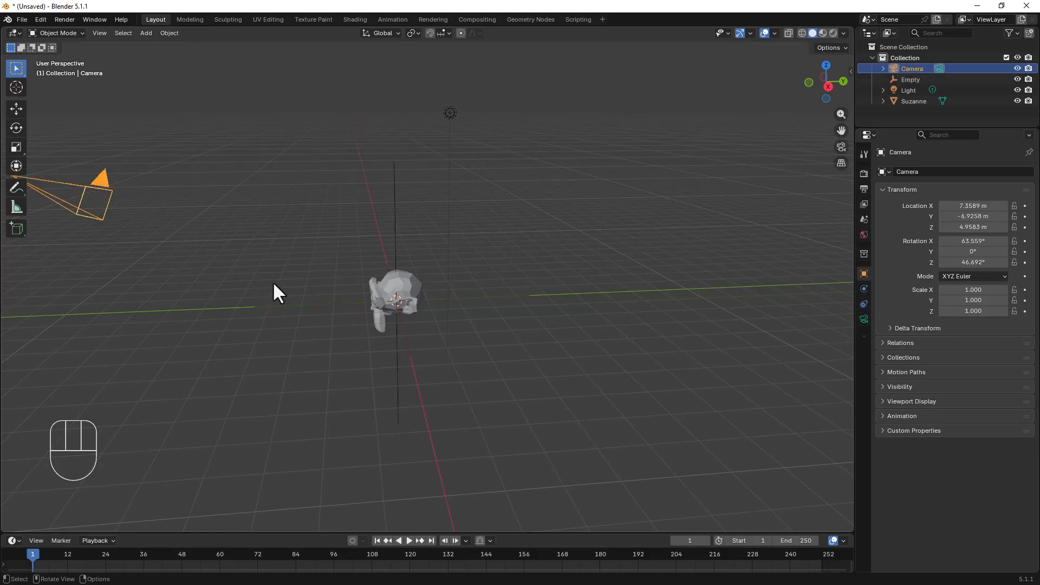
middle_click_drag(286, 295, 357, 215)
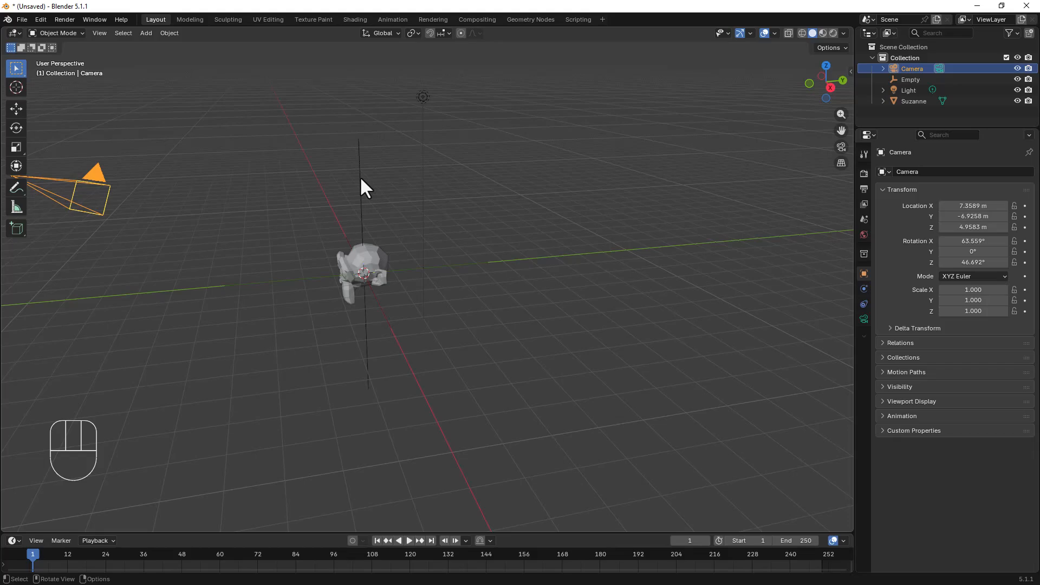
left_click(360, 206)
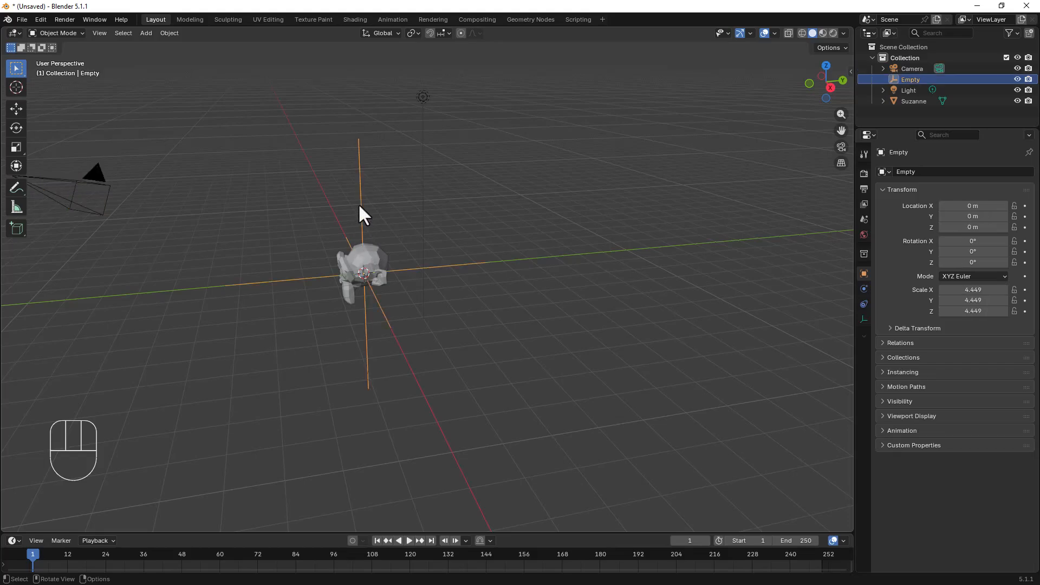
mouse_move(444, 291)
middle_mouse_down()
mouse_move(415, 284)
mouse_move(428, 294)
middle_mouse_up()
key("KP_0")
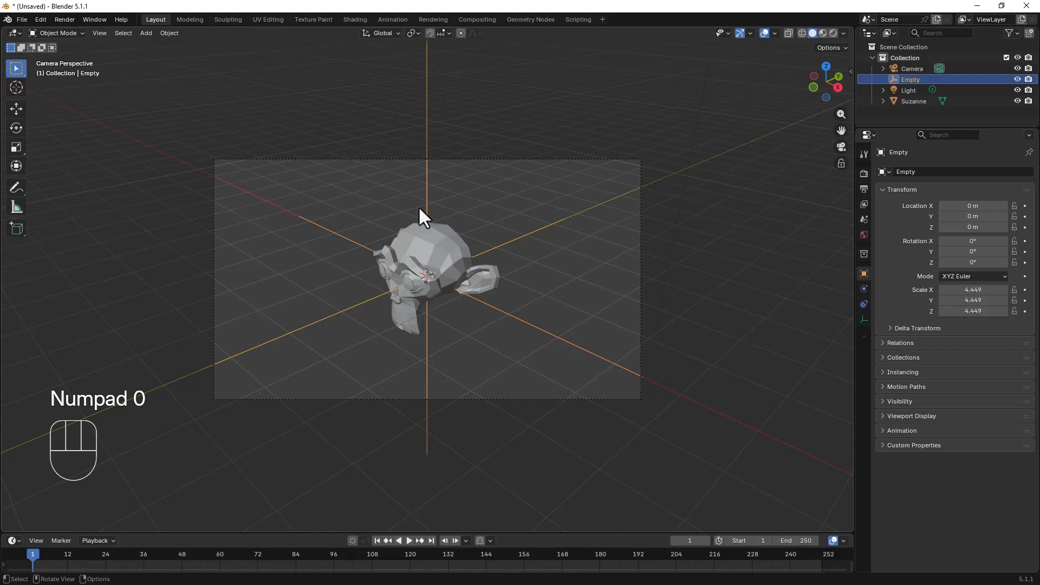
key("g")
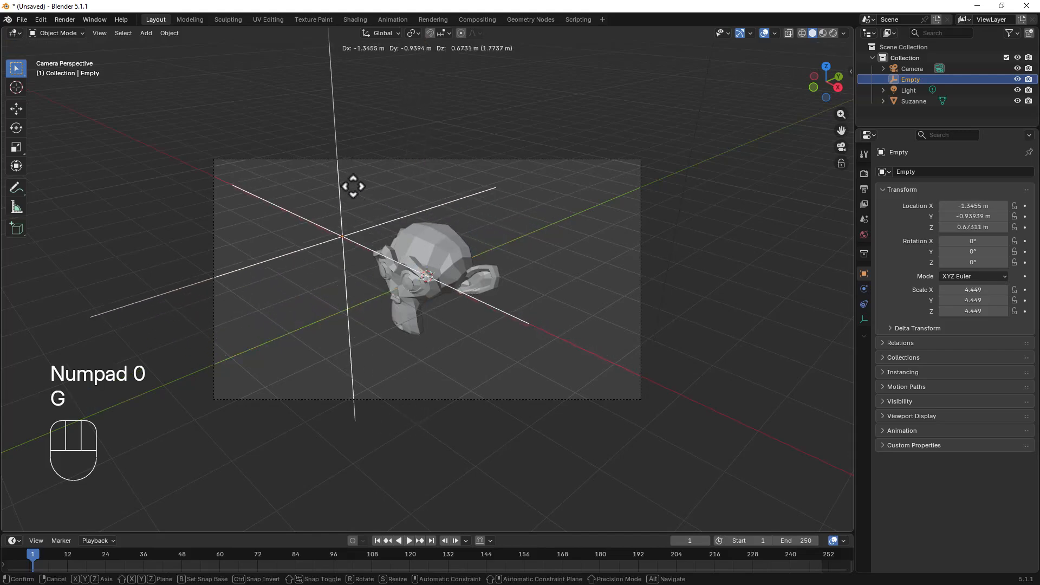
key("Escape")
Add a Track To constraint to the camera with the Empty as its target.
middle_click_drag(480, 243, 457, 306)
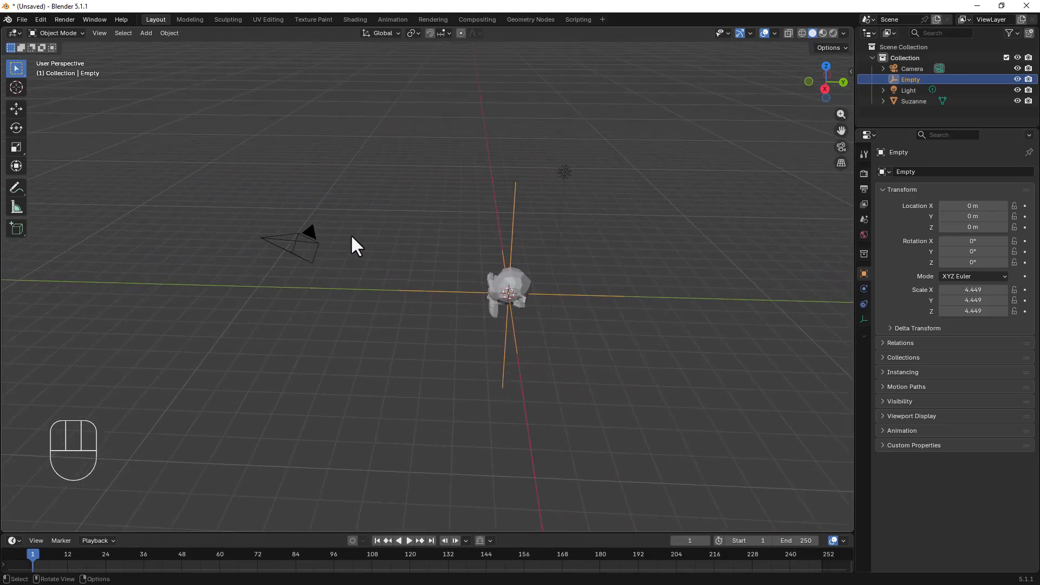
left_click(308, 239)
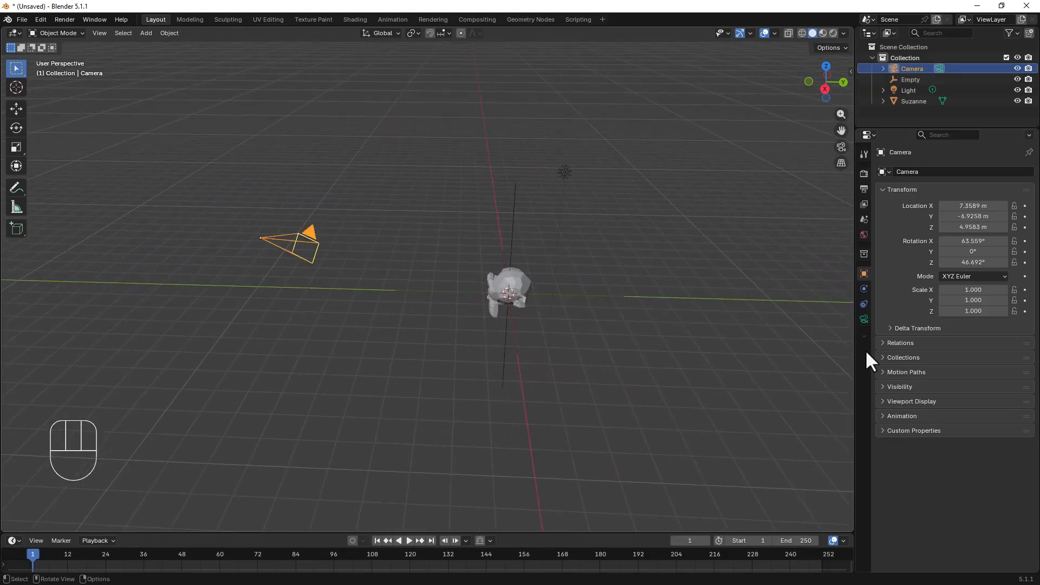
left_click(864, 304)
left_click(924, 170)
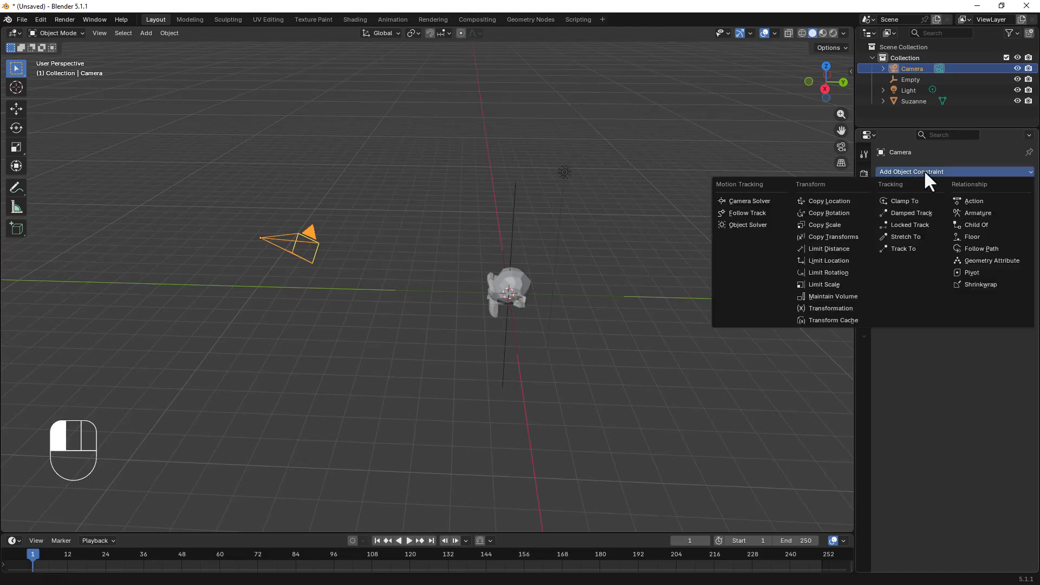
left_click(903, 248)
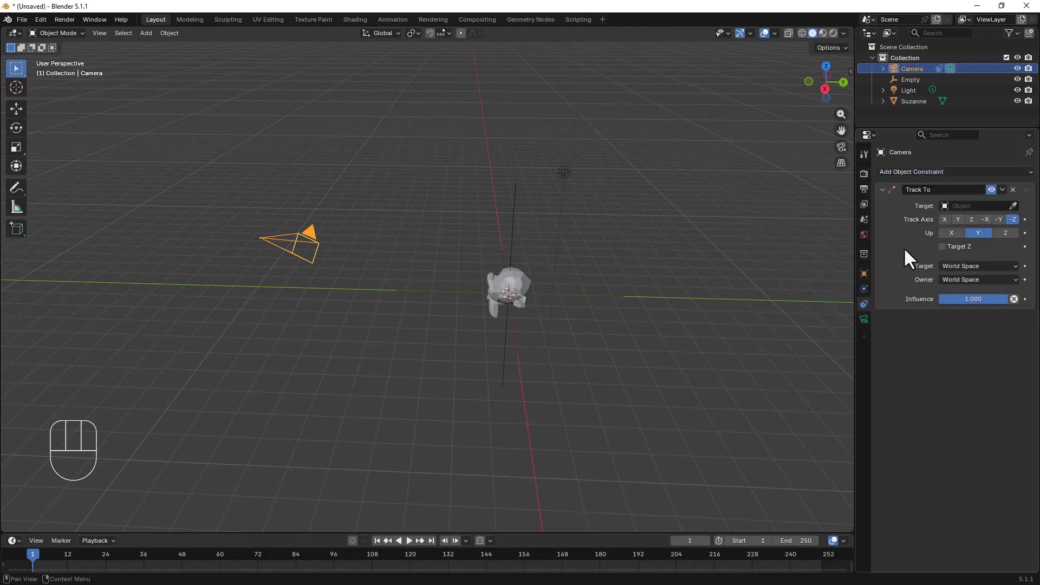
left_click(1013, 206)
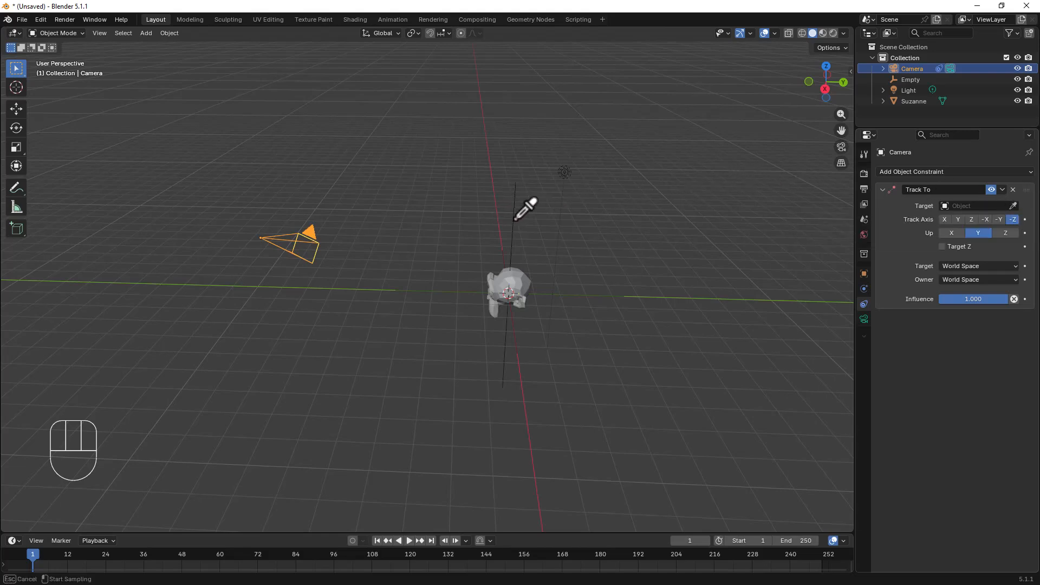
left_click(516, 219)
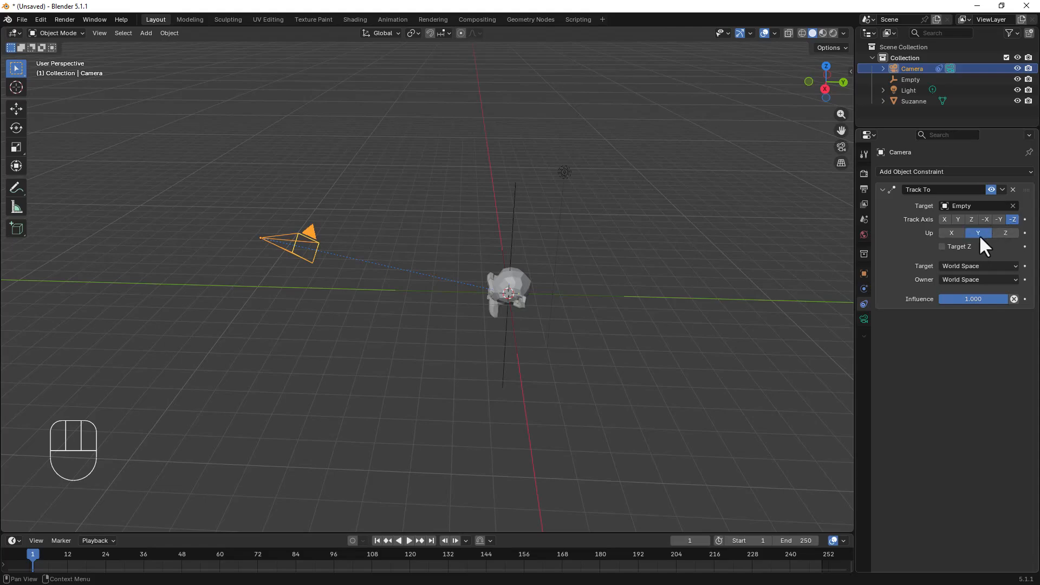
Test the Track To constraint by moving the empty in camera view, and cancel the move.
middle_click_drag(536, 351, 590, 348)
key("KP_0")
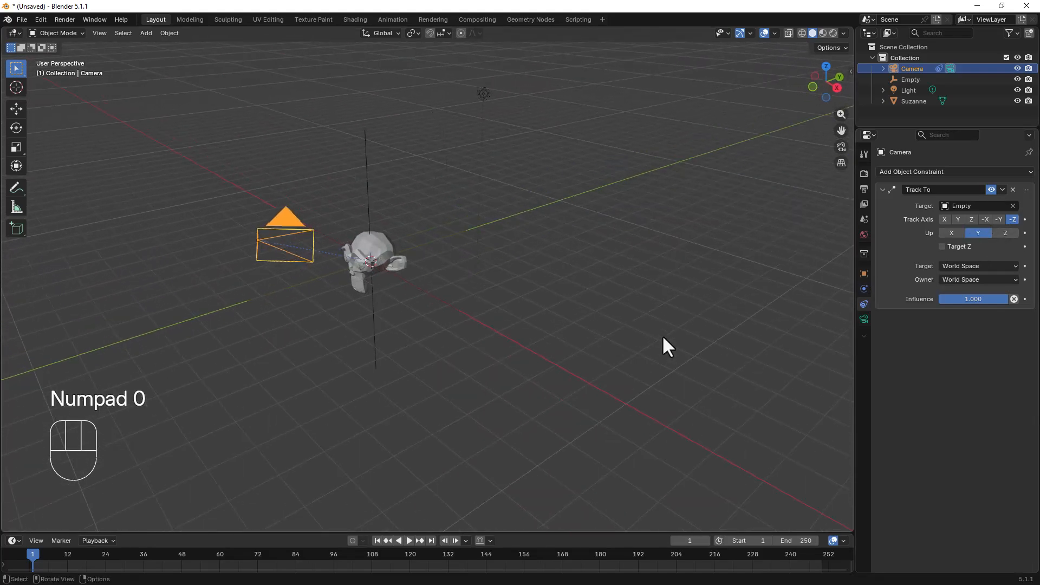
left_click(433, 200)
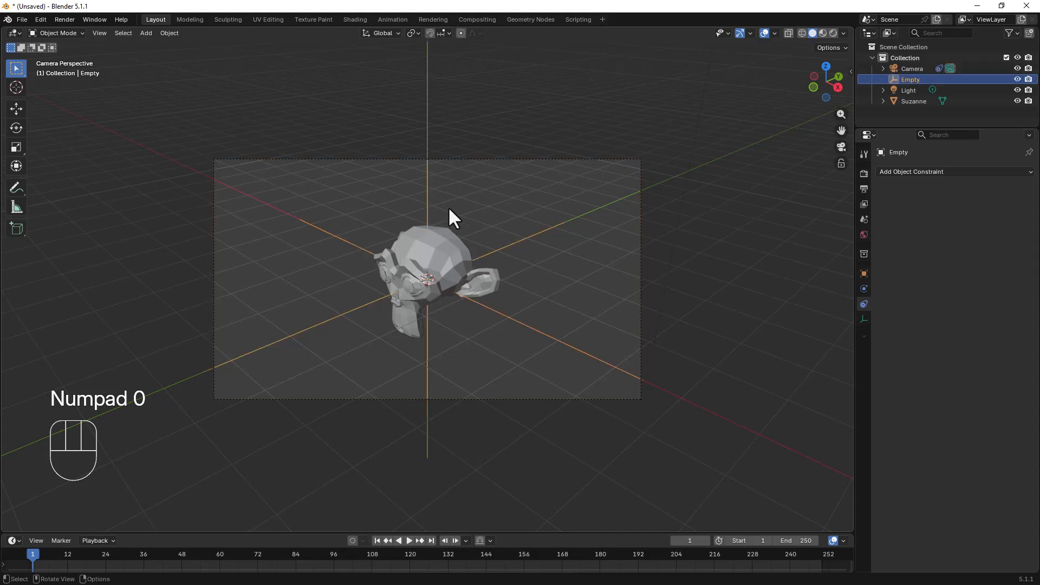
key("g")
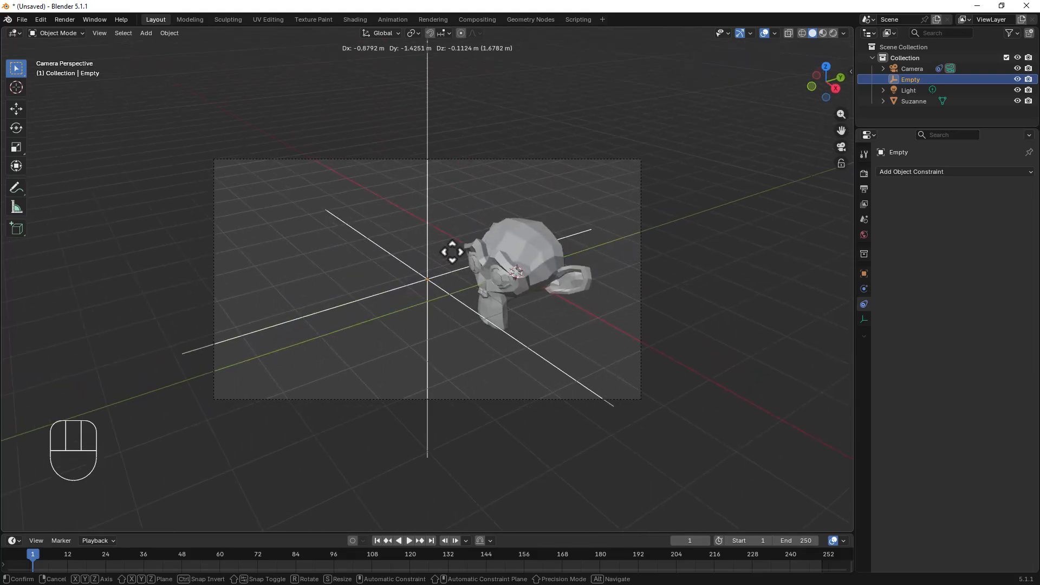
key("Escape")
Parent the Suzanne mesh to the empty using the Object option.
middle_click_drag(713, 294, 654, 297)
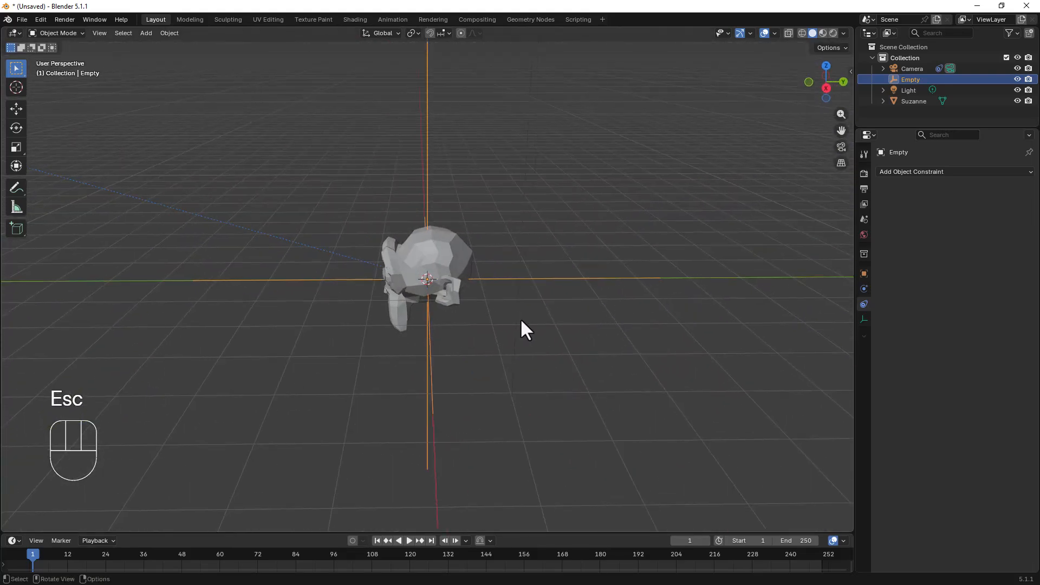
middle_click_drag(522, 327, 595, 236, "shift")
left_click(548, 237)
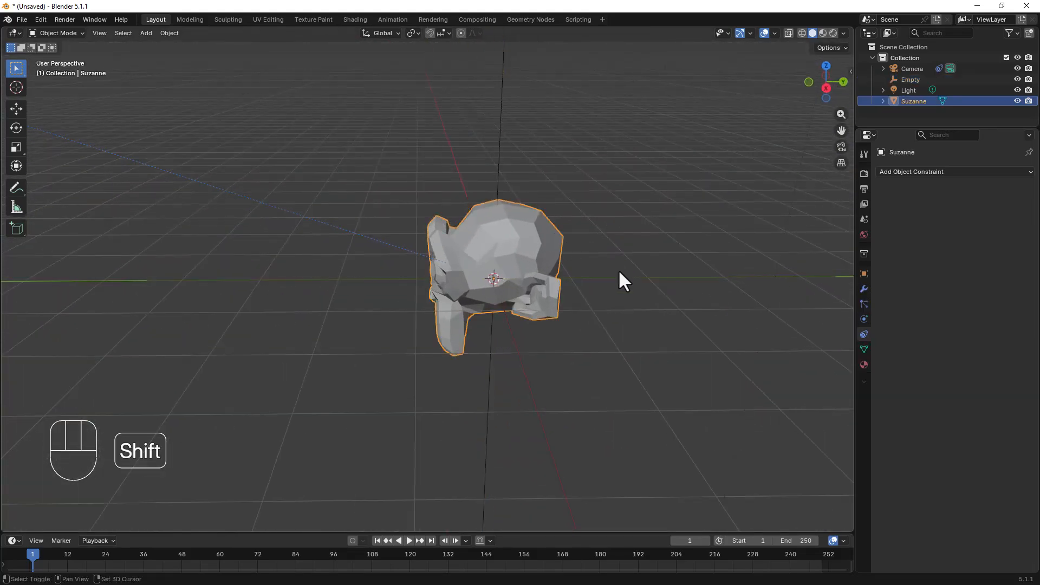
middle_click_drag(618, 269, 555, 331, "shift")
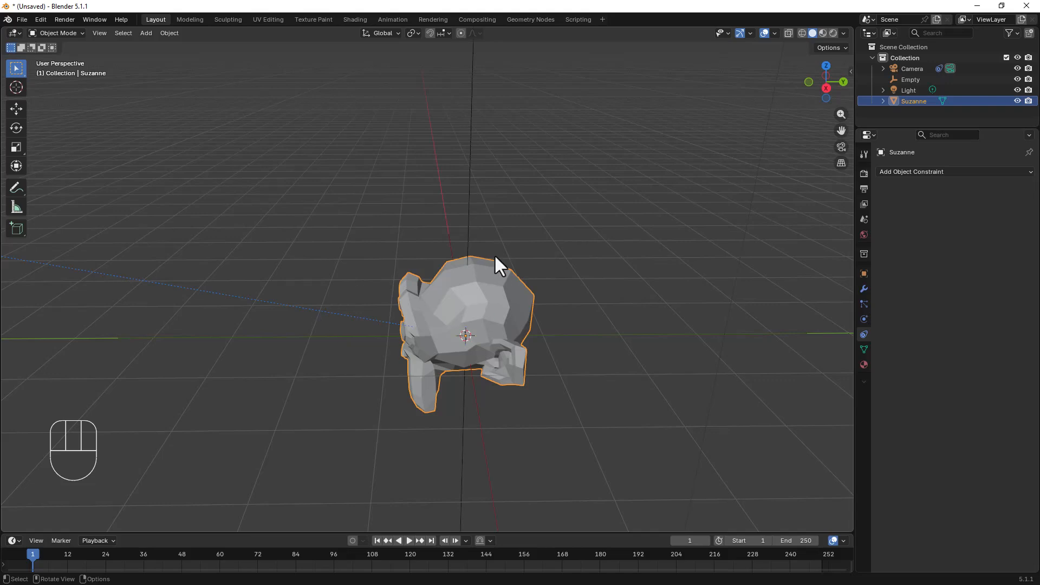
left_click(470, 167, "shift")
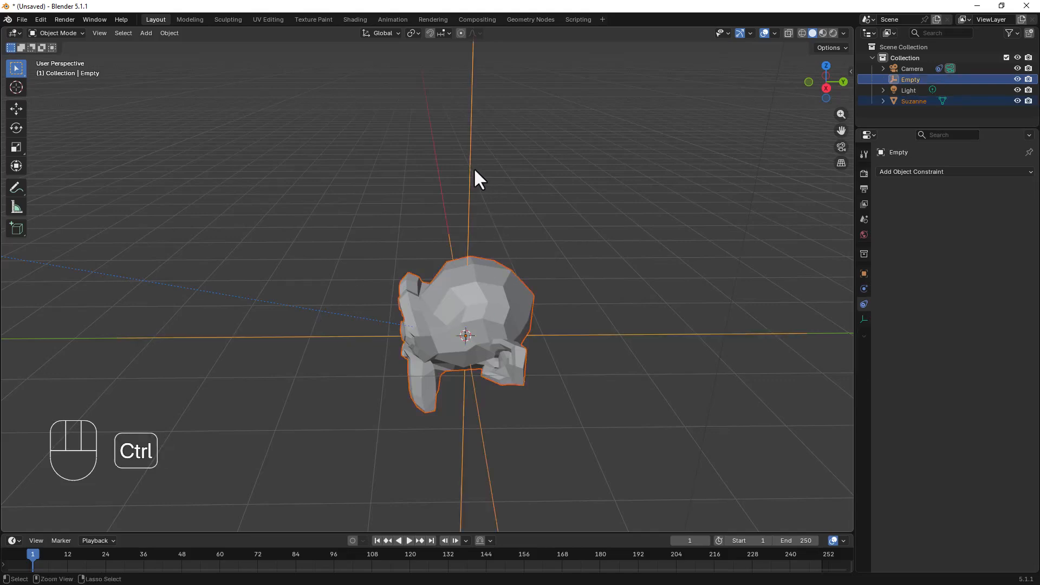
key("ctrl+p")
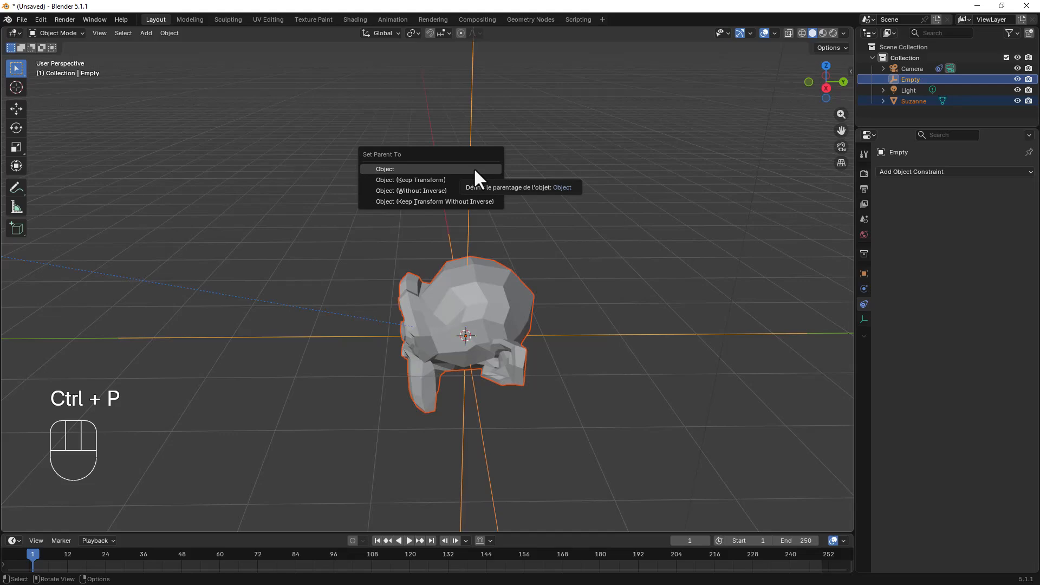
left_click(474, 169)
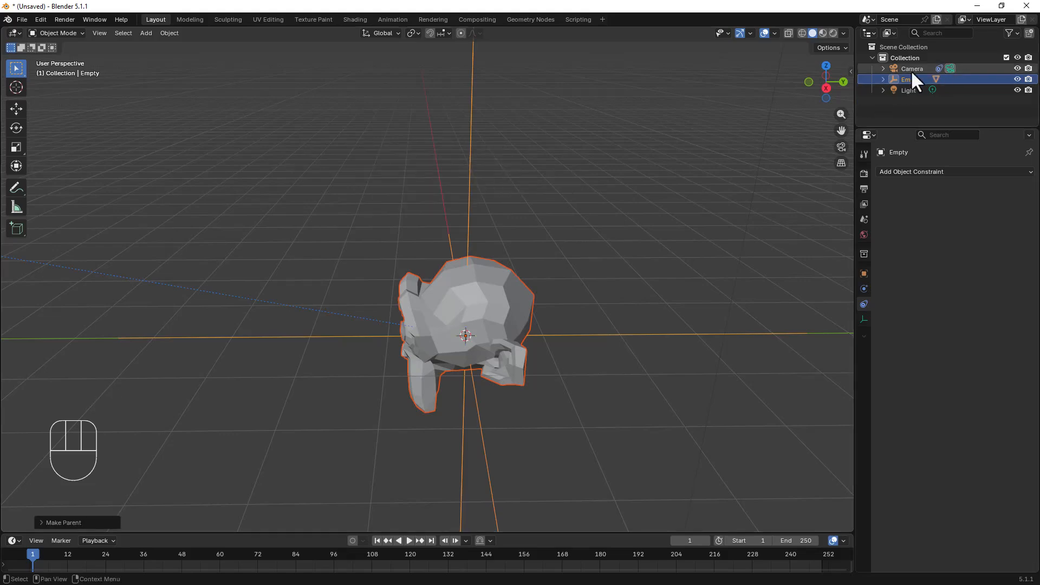
Test the monkey head's parenting by moving the empty in camera view, and cancel the move.
middle_click_drag(511, 189, 558, 235)
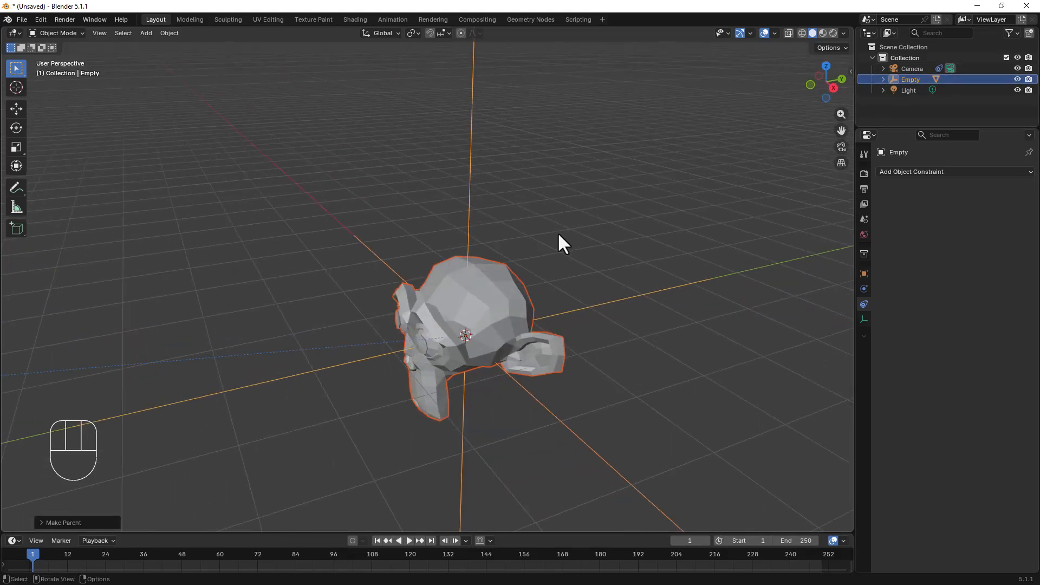
key("KP_0")
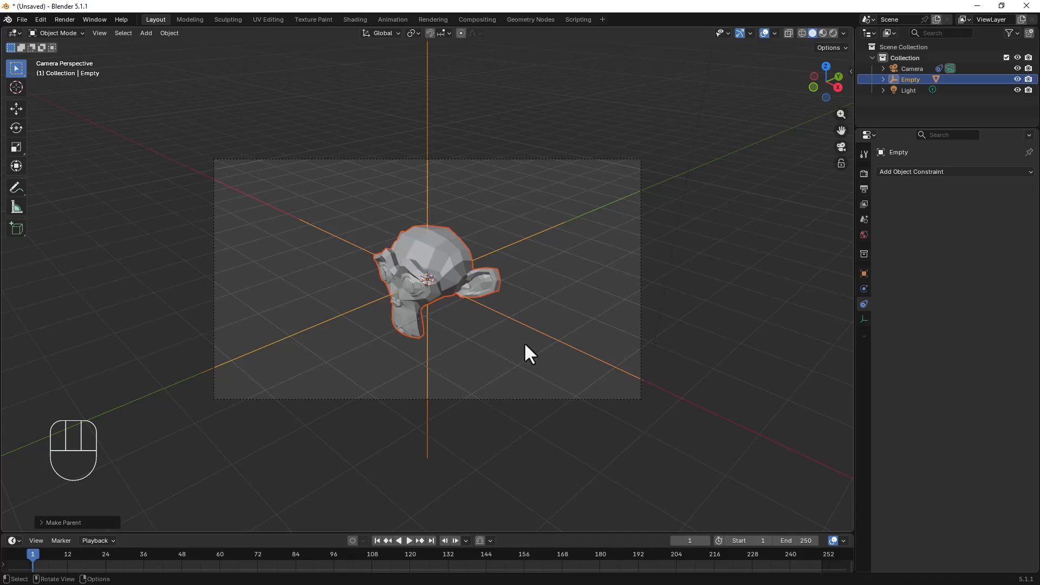
key("g")
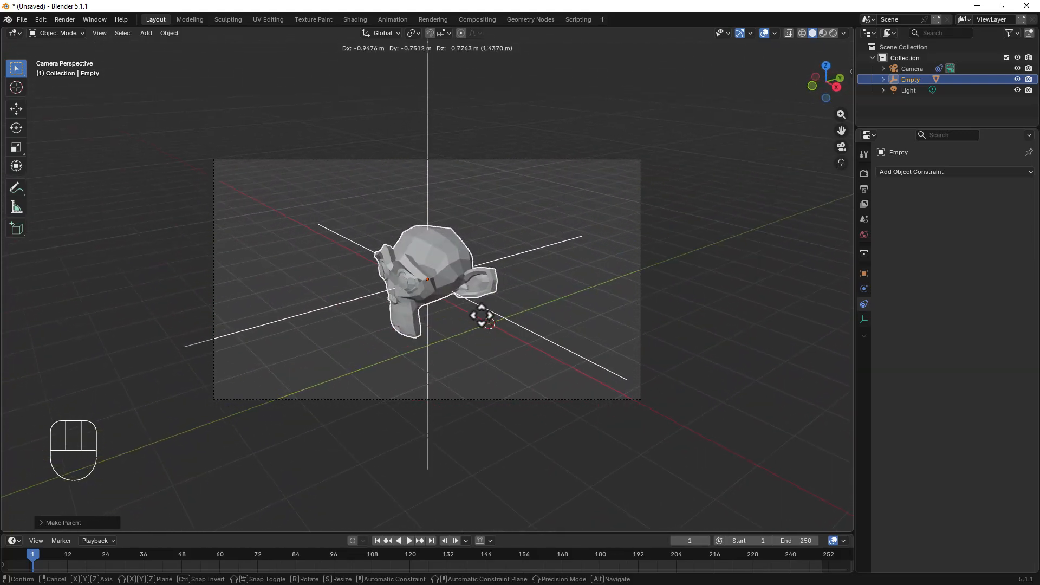
key("Escape")
Parent the camera to the empty that it tracks.
middle_click_drag(645, 293, 487, 301)
left_click(571, 279)
scroll(568, 277, "down", 3)
left_click(247, 221)
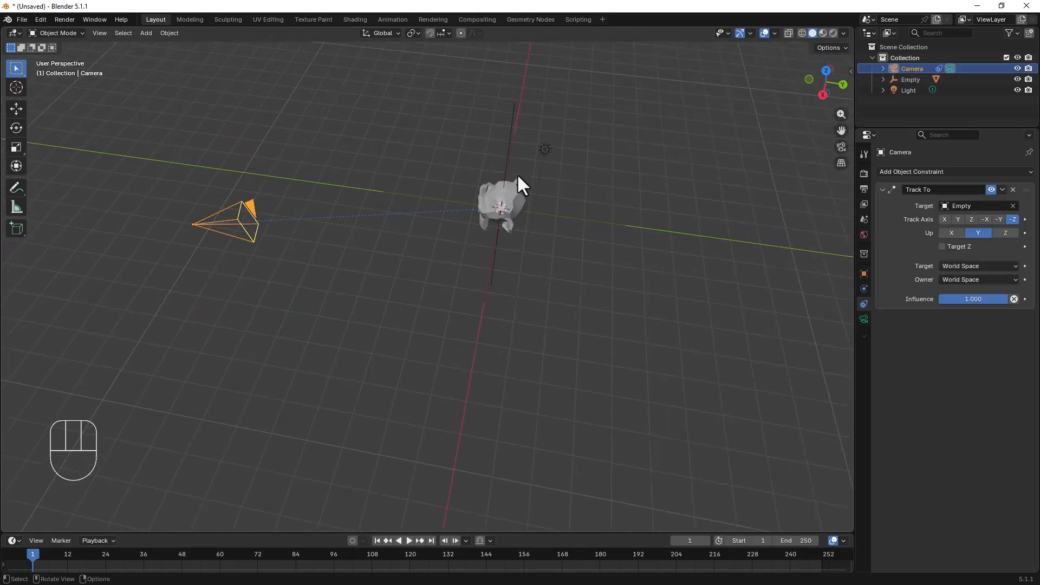
Undo the last five changes, keeping the camera and the monkey head parented to the empty.
key("ctrl+z")
key("ctrl+z")
key("ctrl+z")
key("ctrl+z")
key("ctrl+z")
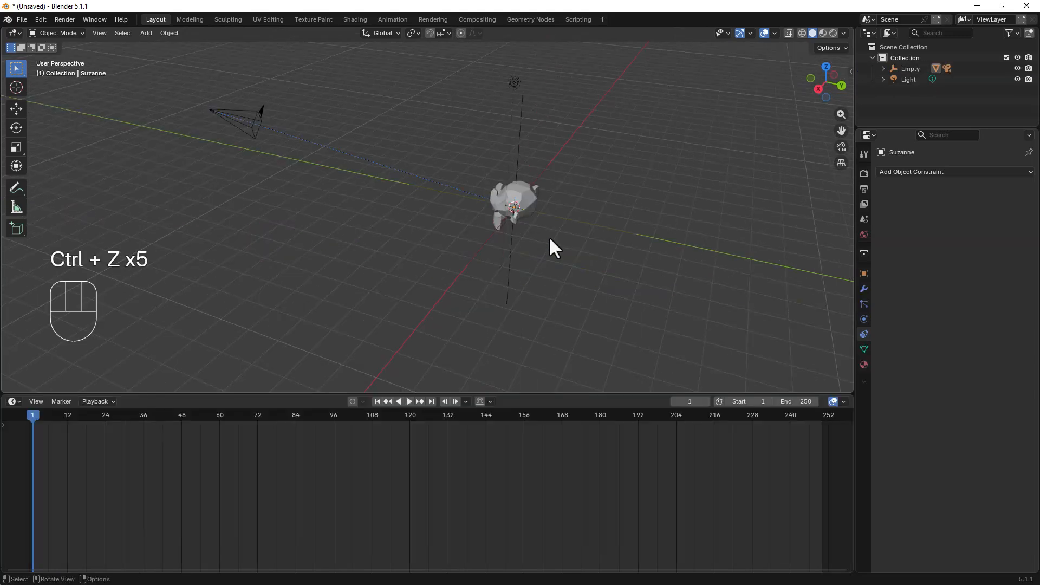
Keyframe the empty at frame 1, and keyframe it again at frame 132 after rotating it about 334° around the global Z axis.
left_click(520, 131)
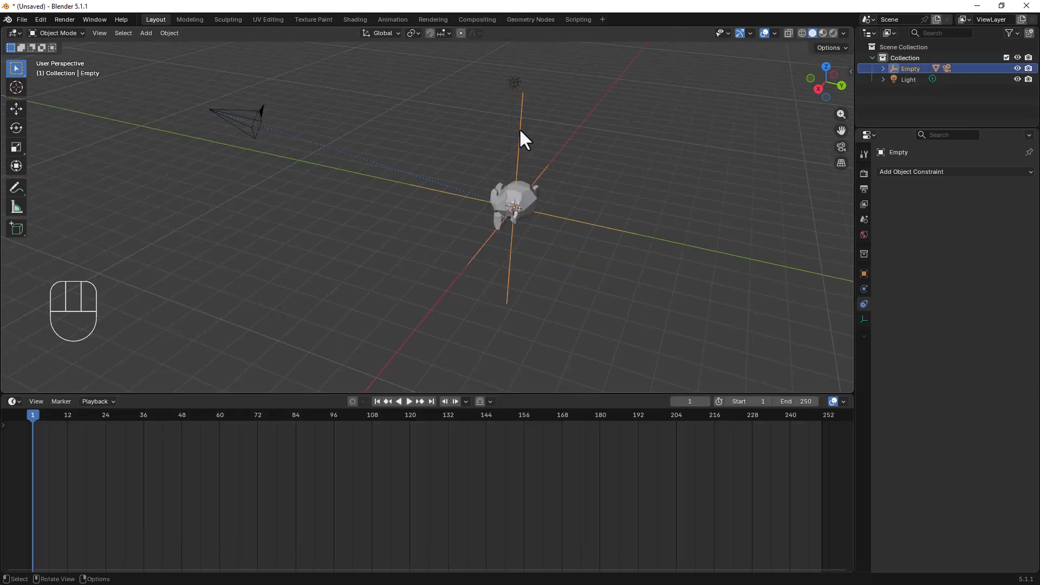
key("i")
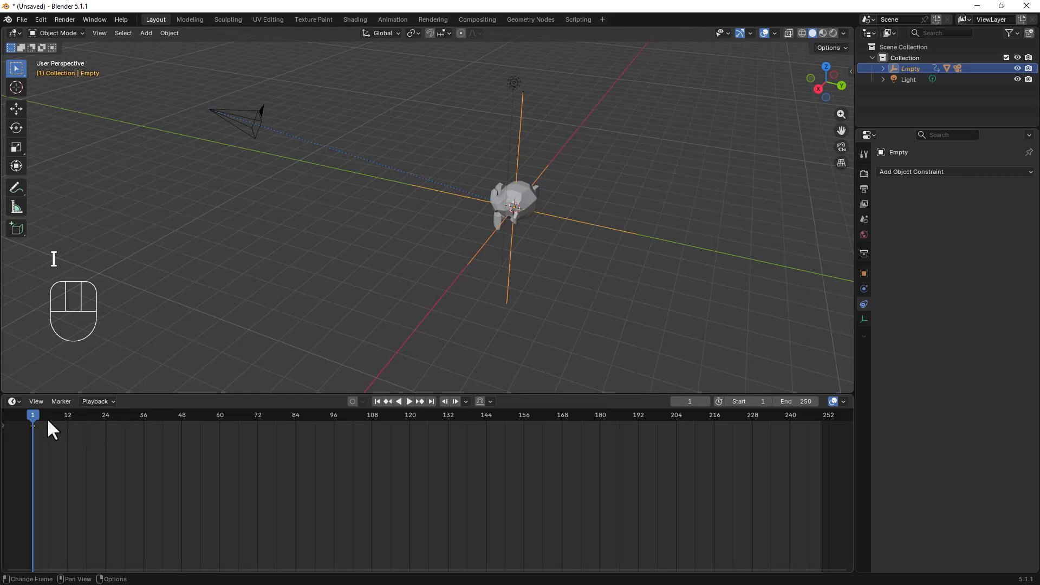
left_click_drag(31, 412, 446, 397)
key("r")
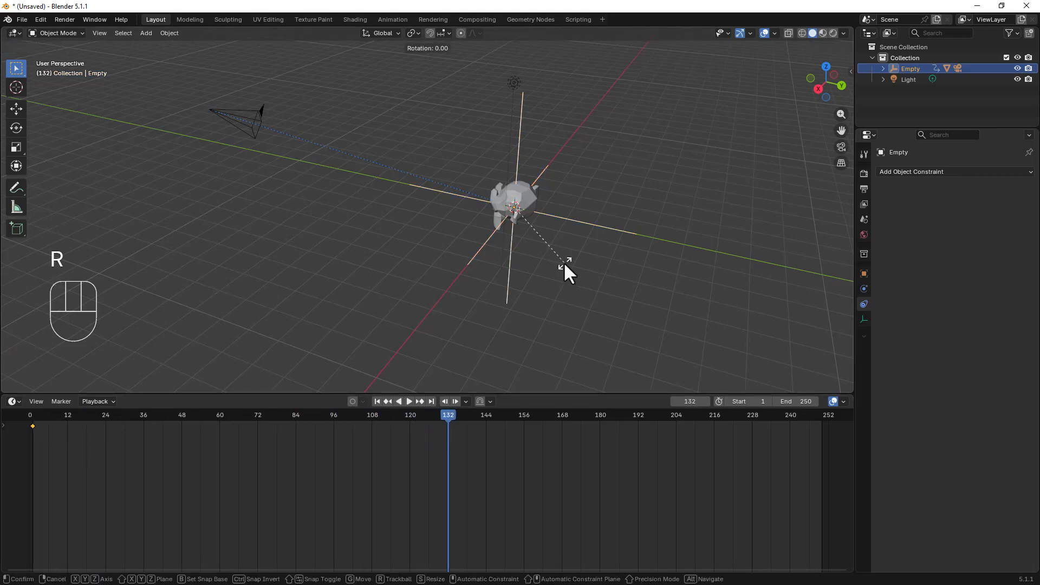
key("z")
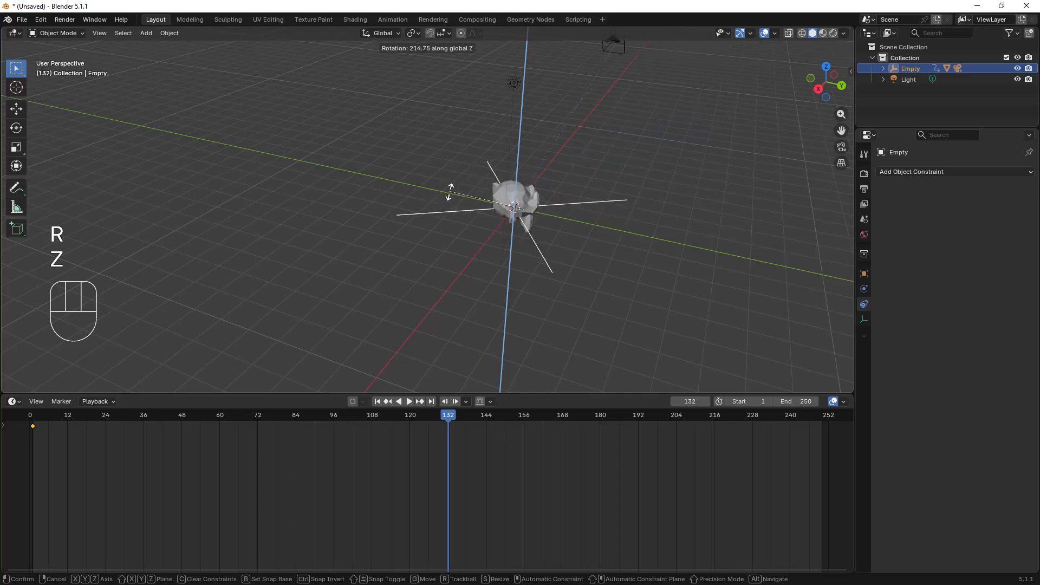
left_click(531, 268)
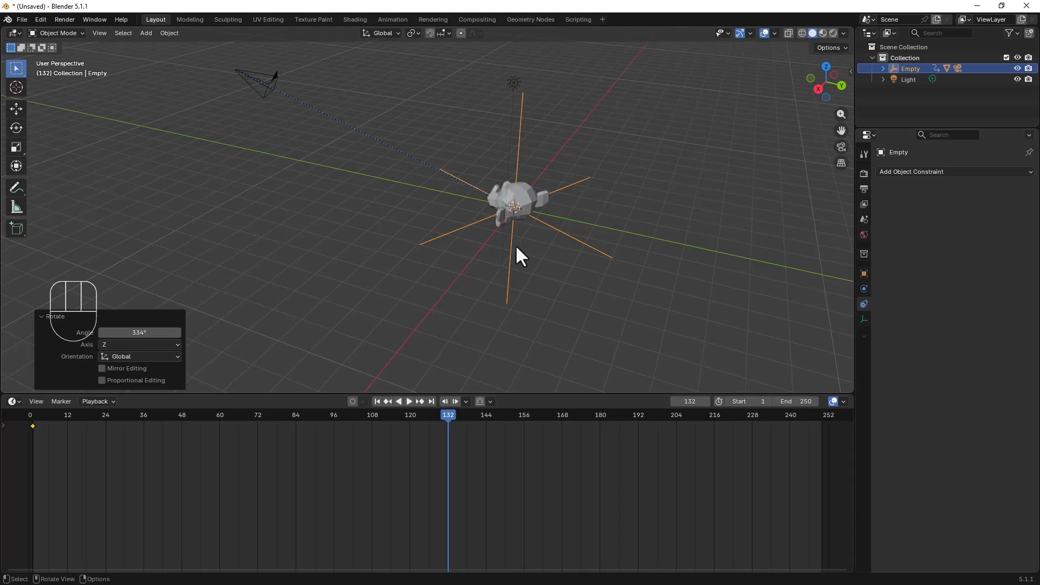
key("i")
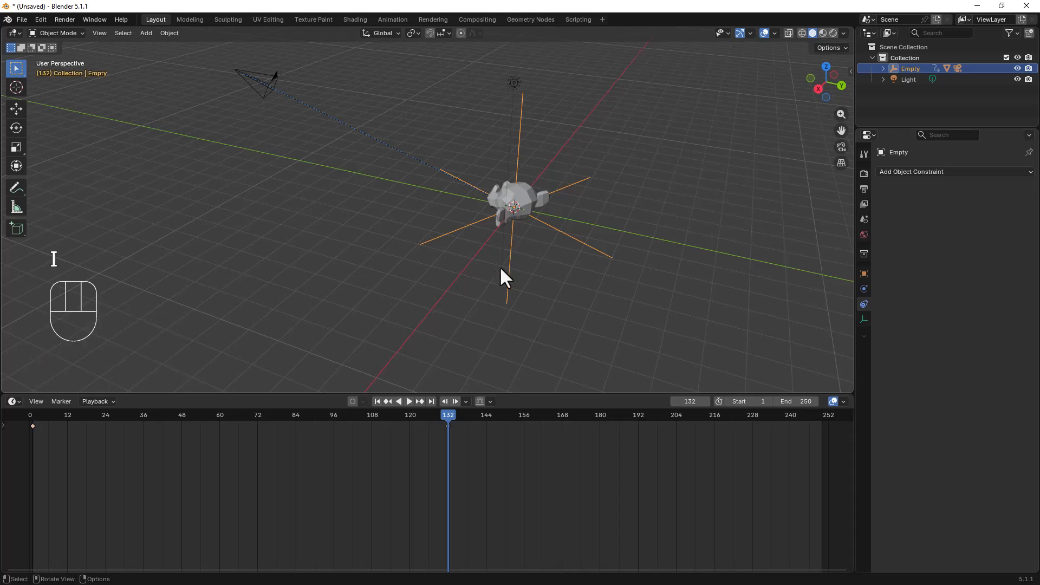
Play the rotation animation from frame 1 through the camera view, stop playback, and return to a perspective view of the scene.
left_click_drag(448, 413, 31, 413)
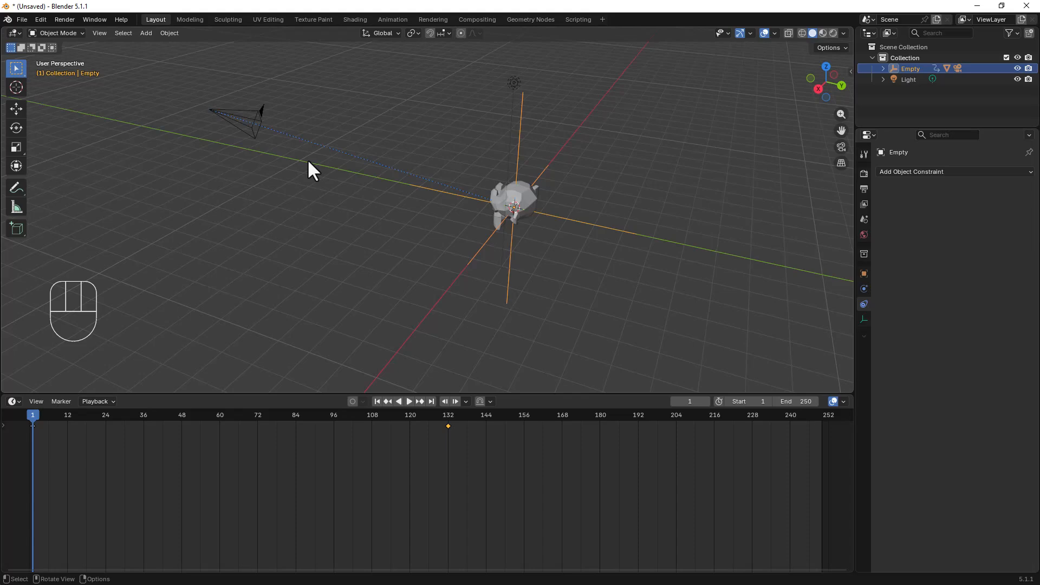
key("KP_0")
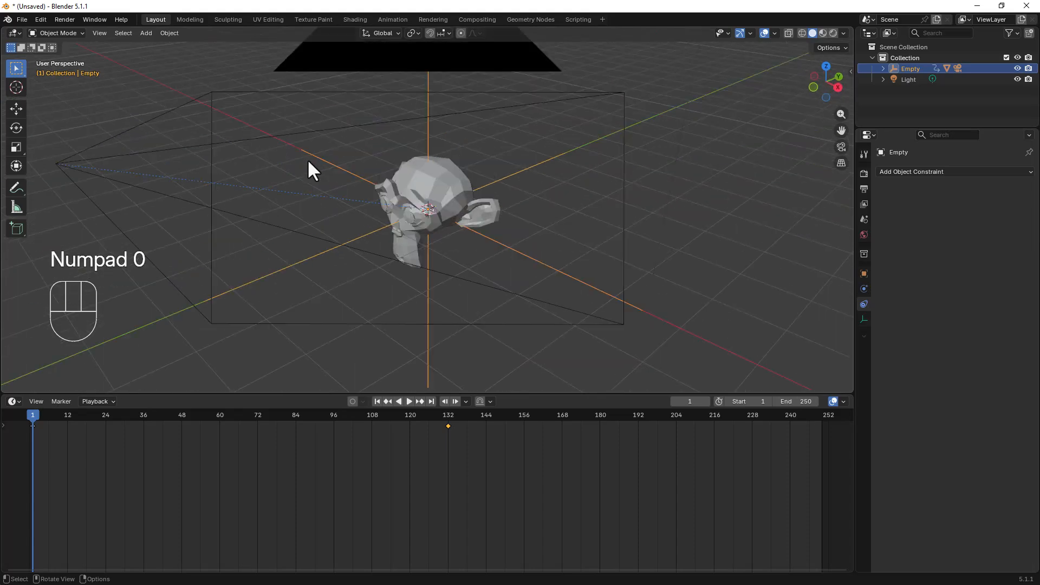
left_click(408, 399)
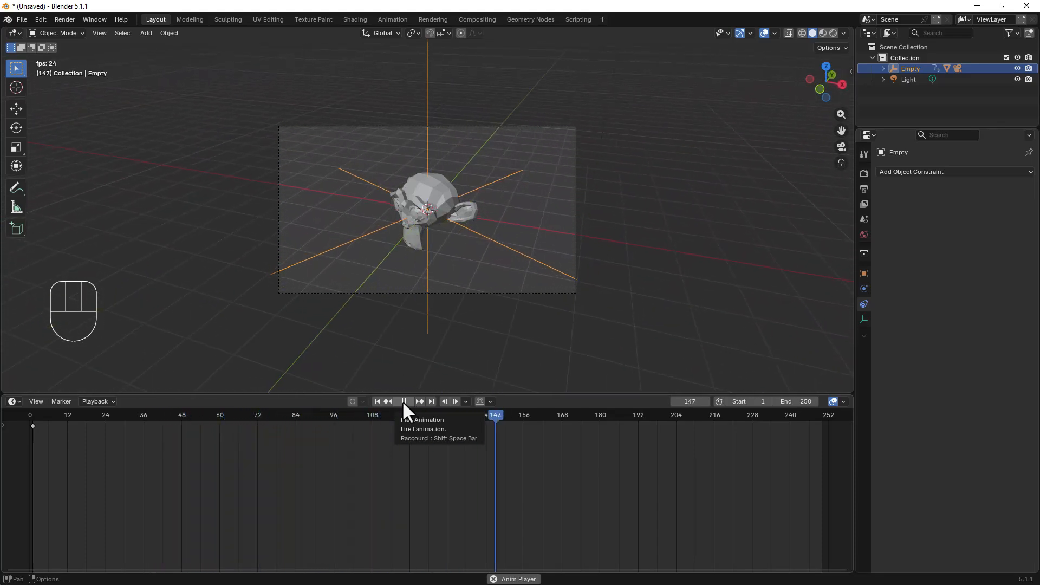
left_click(403, 401)
middle_click_drag(561, 166, 553, 213)
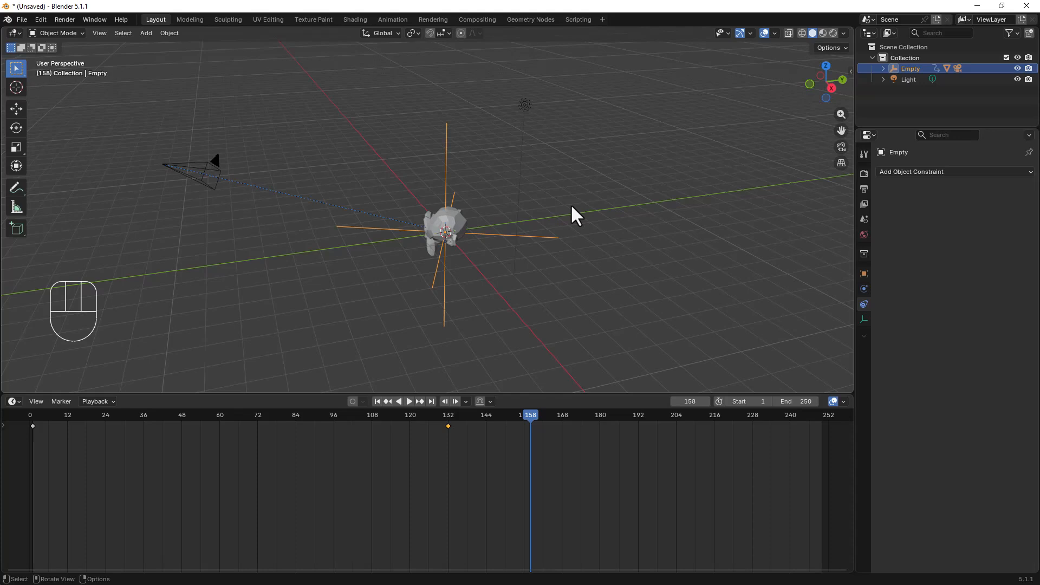